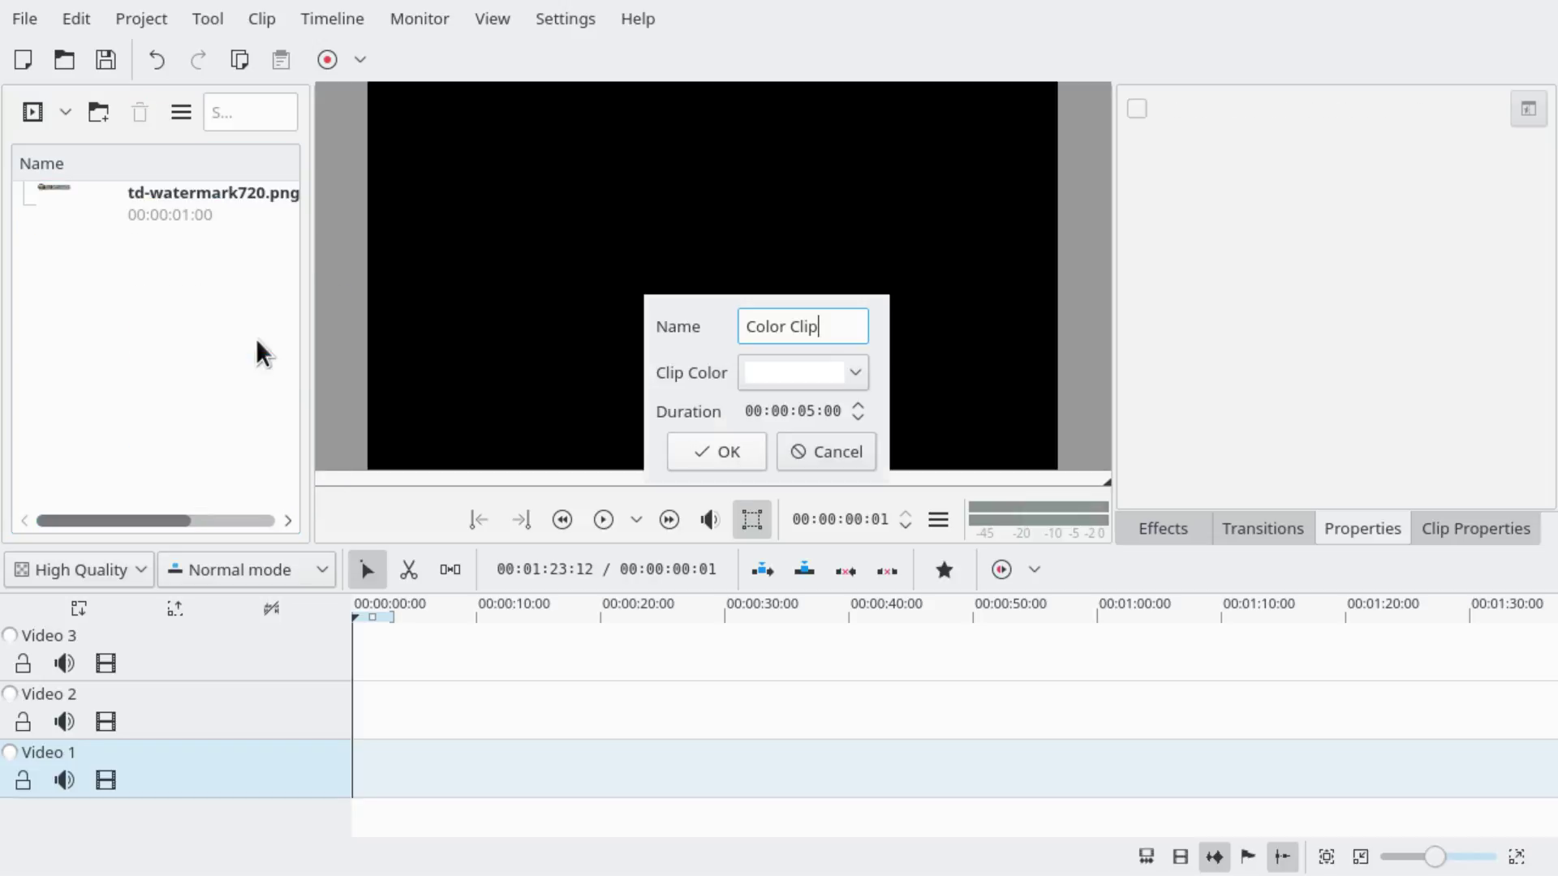
- Name the white colour clip 'w' and place it on Video 1 at 0:00
key(ctrl+a)
text(w)
click(723, 452)
drag(114, 212, 306, 796)
- Insert three more video tracks, adding Video 4, Video 5 and Video 6
click(258, 674)
right_click(258, 673)
click(289, 680)
click(850, 499)
right_click(267, 647)
click(330, 650)
click(809, 493)
right_click(168, 674)
click(265, 685)
click(844, 485)
- Put td-watermark720.png on Video 6 at 0:00, stretch it to 5 seconds, and rewind the playhead
drag(581, 546, 633, 418)
drag(185, 276, 408, 574)
click(357, 574)
scroll(357, 574, up, 3)
drag(412, 513, 661, 538)
click(527, 602)
click(592, 602)
drag(567, 592, 314, 581)
- Find 'zoom' in Effects, apply Position and Zoom to the logo clip, and show its properties
click(1172, 399)
click(1275, 154)
text(zoom)
drag(1265, 221, 543, 528)
scroll(487, 551, up, 5)
click(1364, 401)
drag(1115, 271, 971, 240)
- Enlarge the preview and effect settings area for keyframing
drag(1235, 411, 1224, 501)
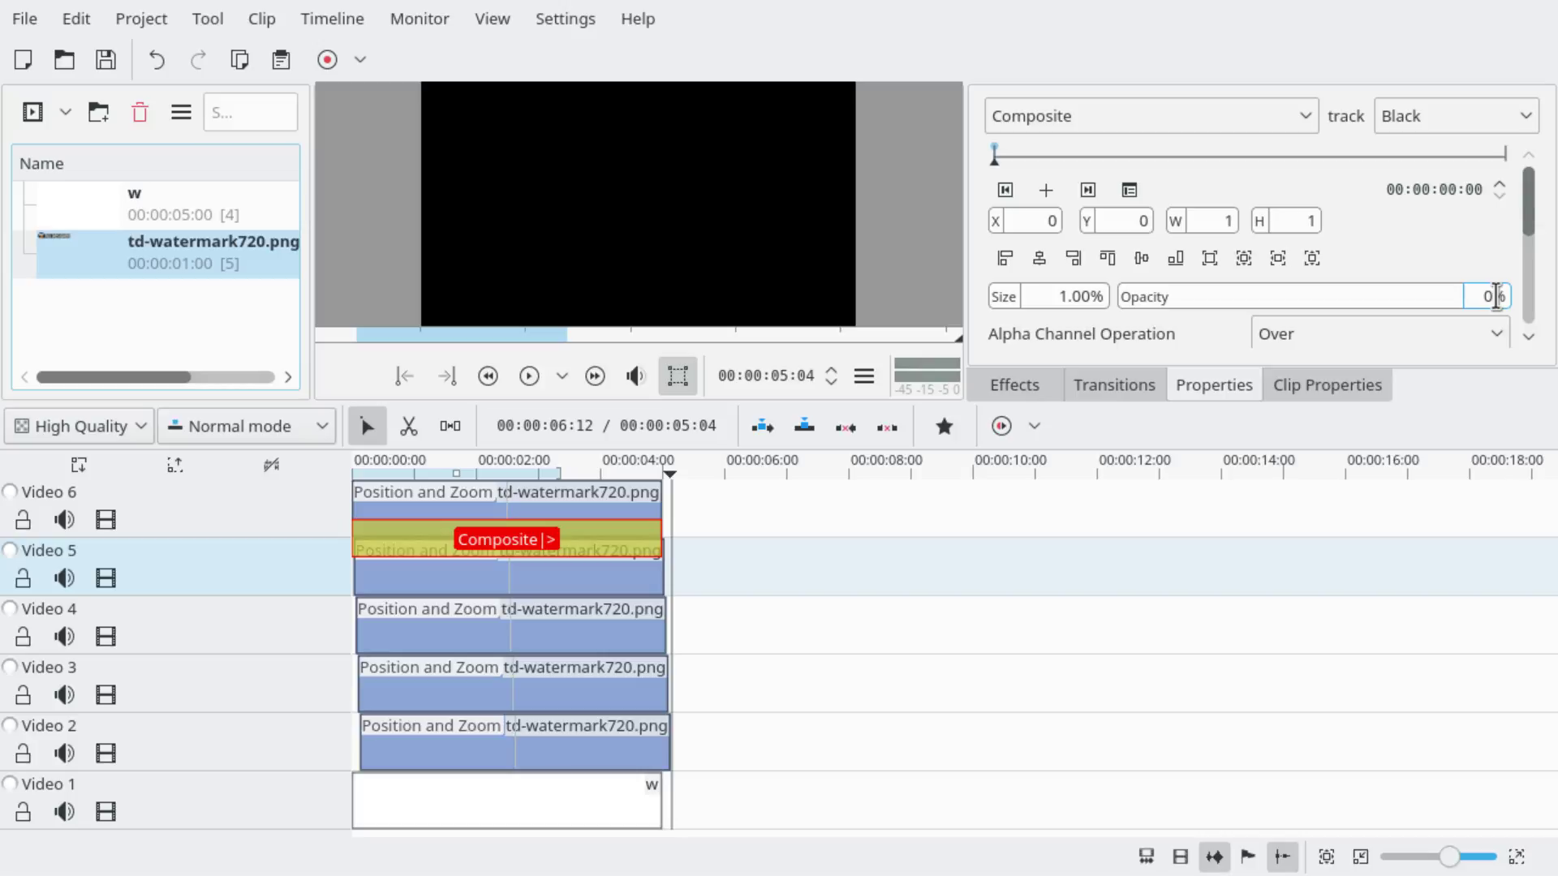
- Set the first Composite transition to 100% opacity and put the playhead just after 3:22
drag(1388, 303, 1533, 320)
scroll(543, 590, up, 3)
click(508, 470)
click(520, 473)
drag(693, 826, 381, 825)
- Add Composite transitions from Video 5, 4, 3 and 2 down to the tracks below
click(367, 598)
click(375, 643)
click(391, 710)
click(400, 754)
scroll(321, 725, down, 1)
click(430, 805)
scroll(293, 674, up, 1)
click(445, 543)
- Set the next Composite transition down to 80% opacity
click(923, 590)
click(1484, 297)
key(BackSpace)
key(BackSpace)
key(BackSpace)
text(80)
key(Return)
- Set the lower Composite transitions to 60%, 40% and 20% opacity in turn
click(1136, 656)
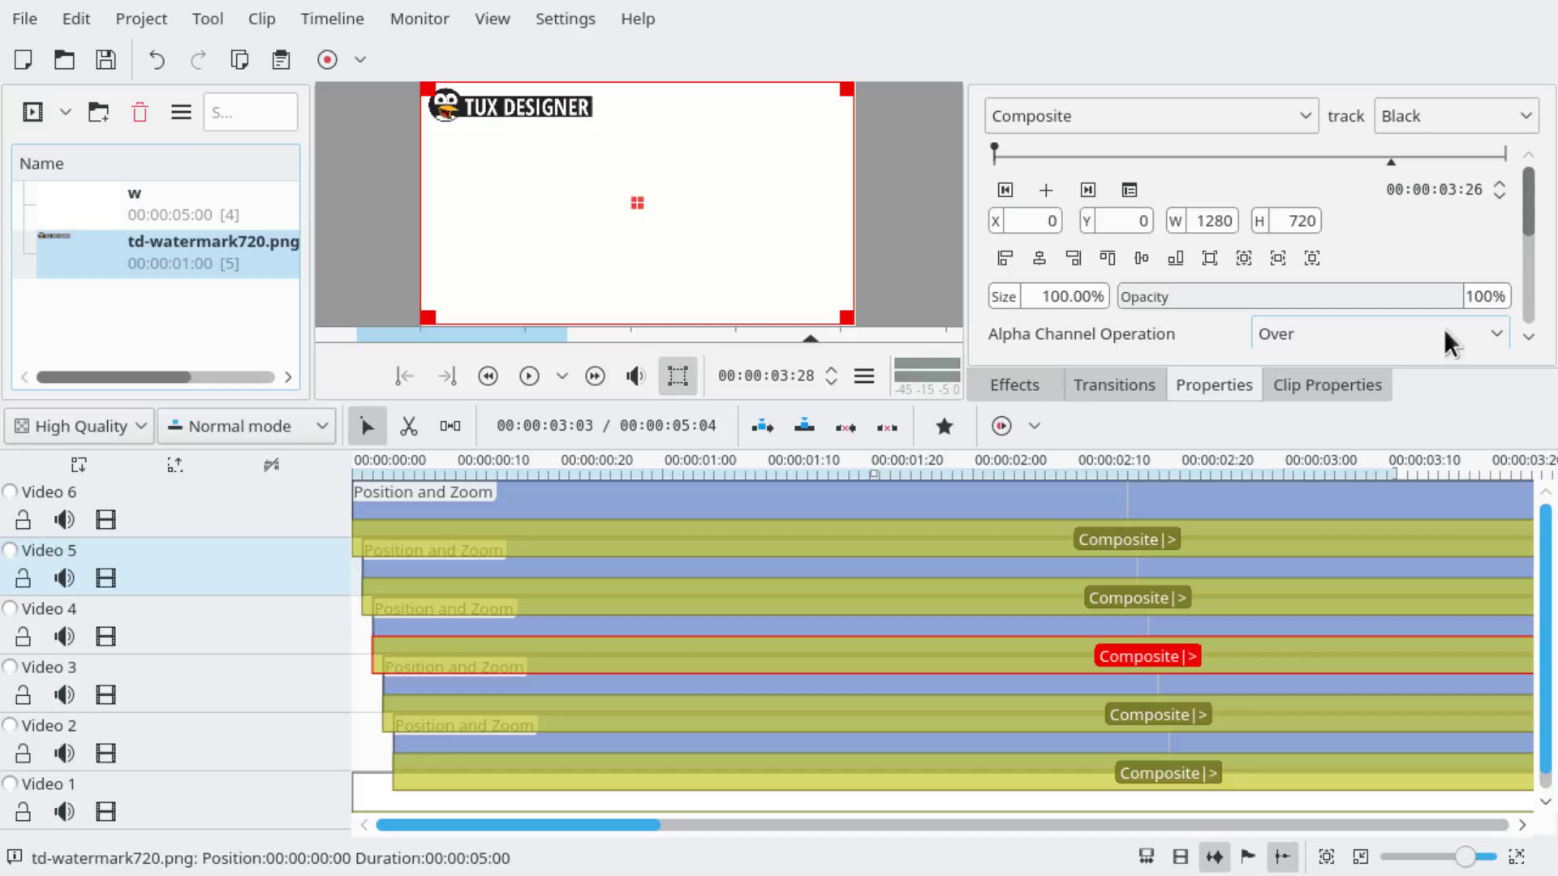
double_click(1480, 297)
text(60)
click(1158, 714)
double_click(1483, 296)
click(1181, 773)
double_click(1473, 297)
key(Return)
- Play the project from near the start to preview the logo's fading motion-blur trail
click(536, 459)
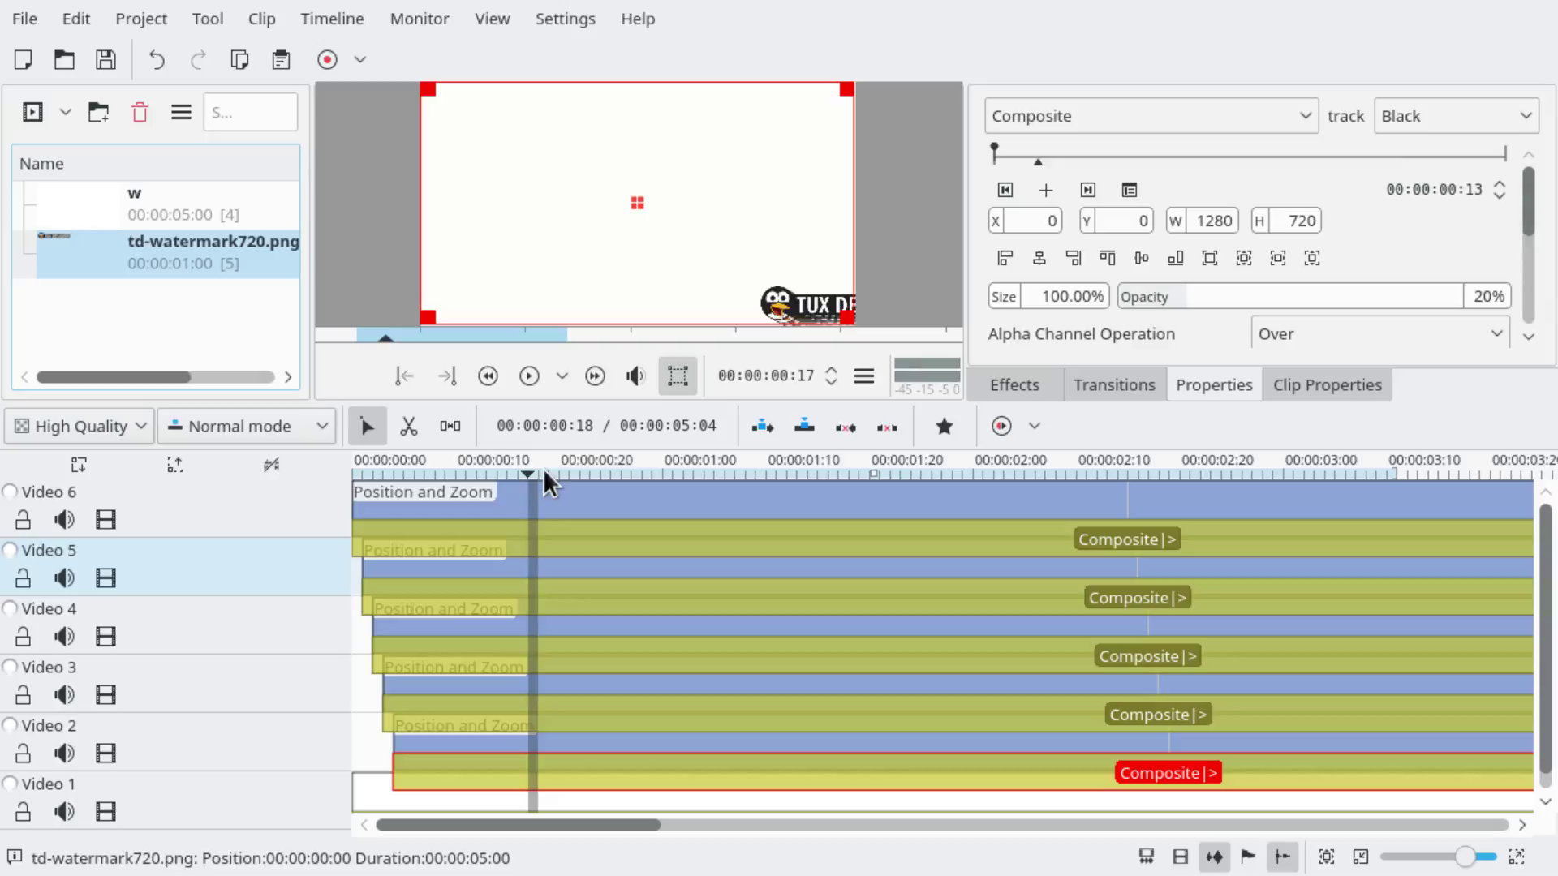